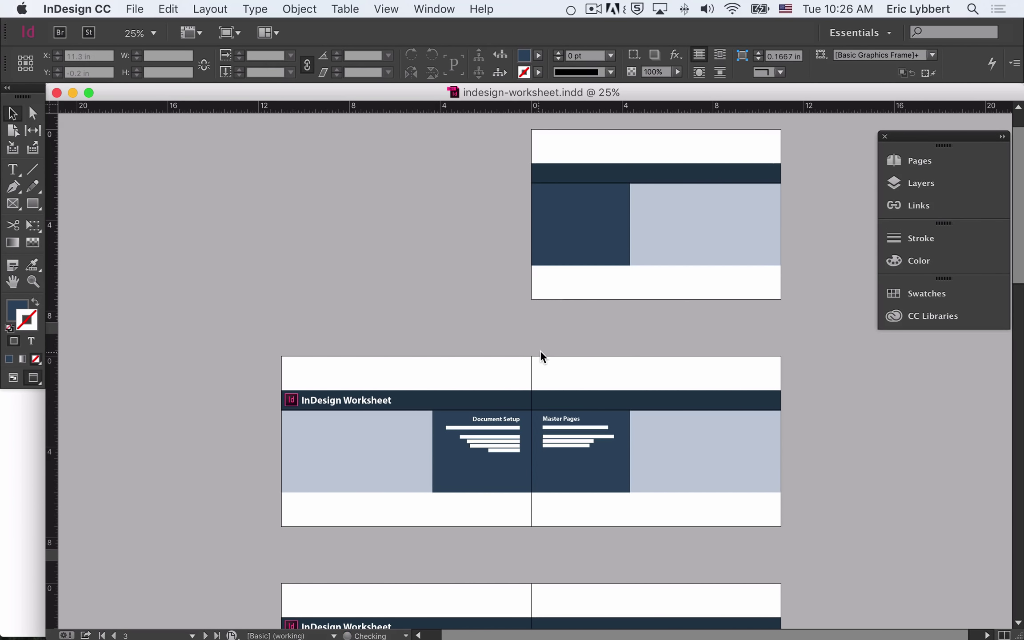
- Look over all spreads of the worksheet document, down to the final page and back to the first spreads
scroll(569, 373, down, 10)
scroll(569, 373, down, 10)
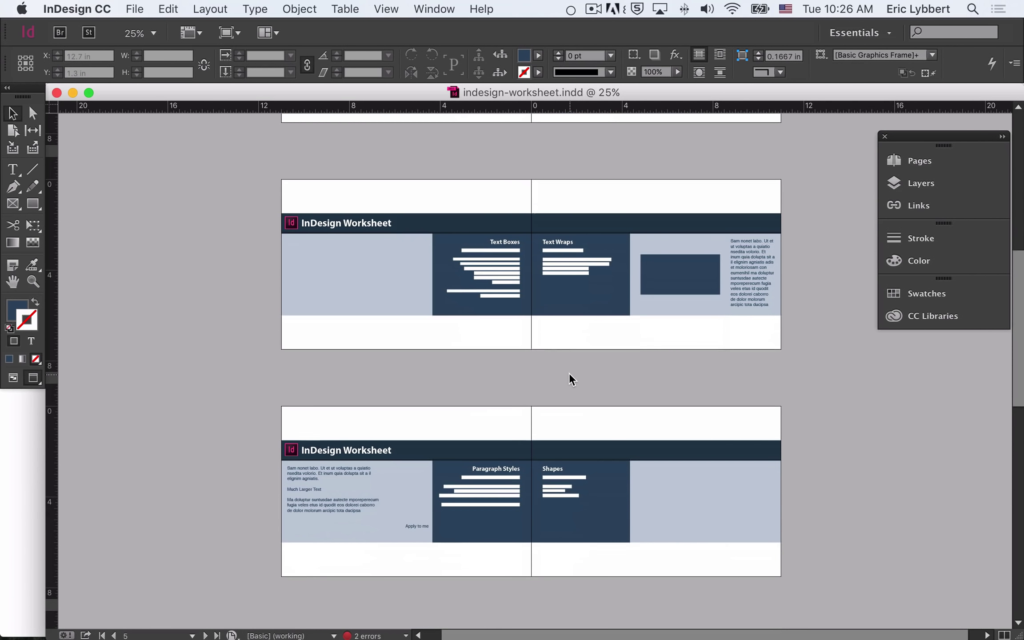
scroll(569, 372, down, 14)
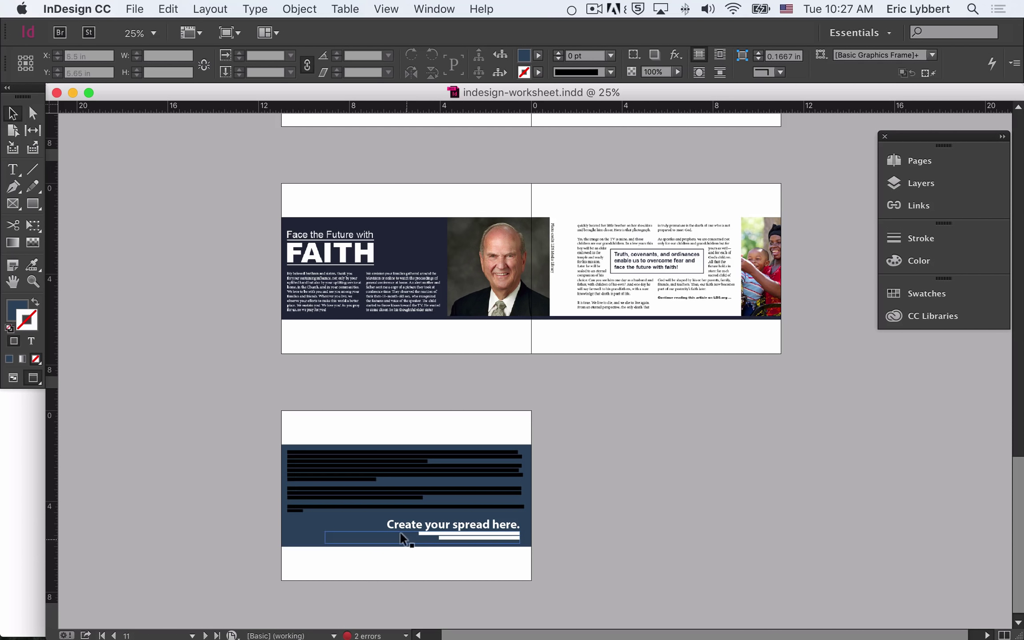
scroll(616, 489, up, 5)
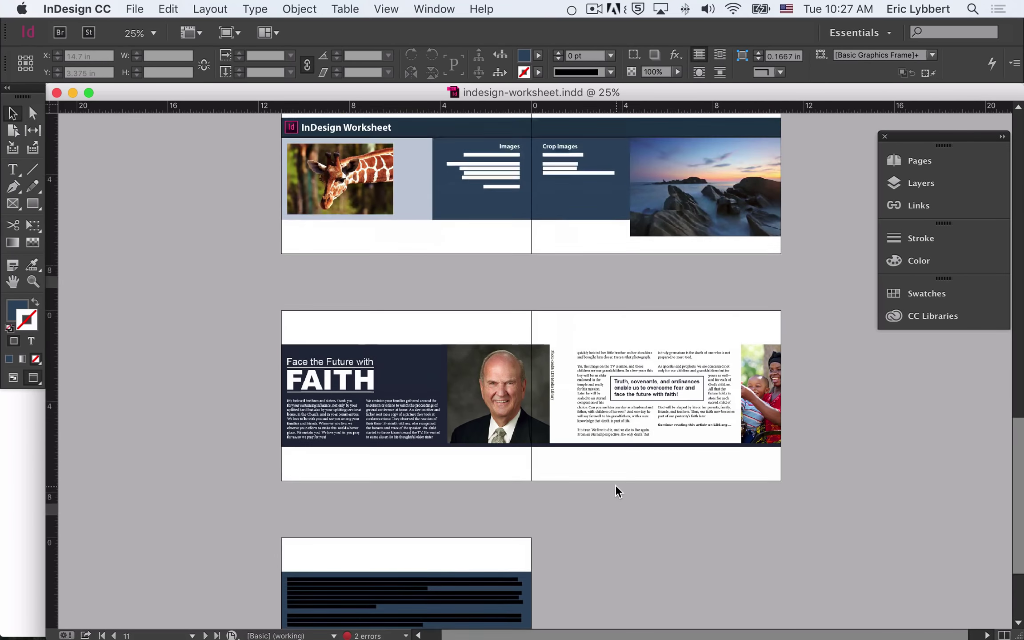
scroll(616, 487, up, 15)
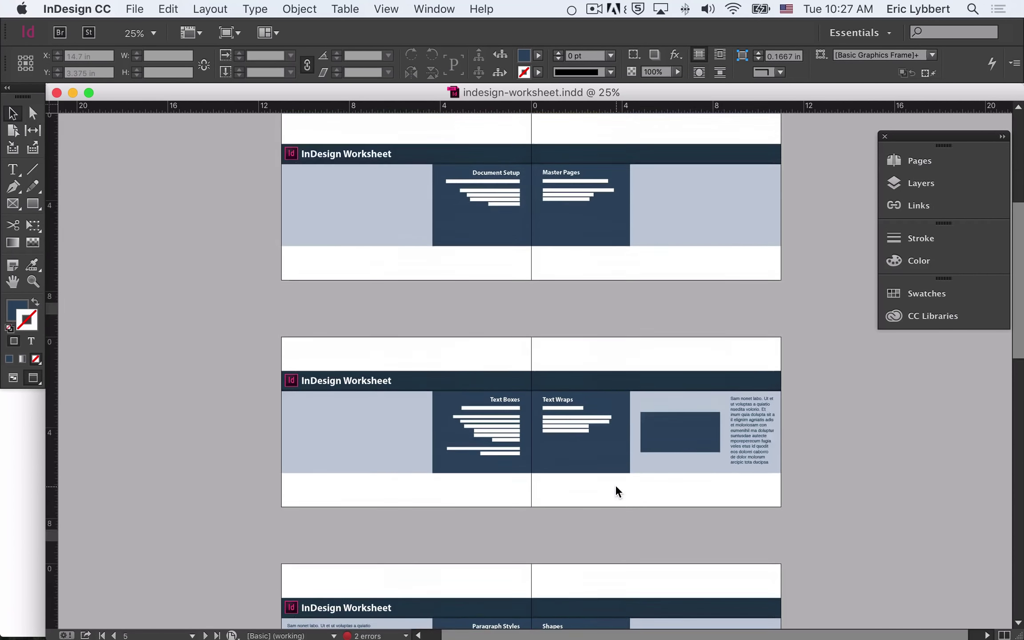
scroll(615, 485, up, 2)
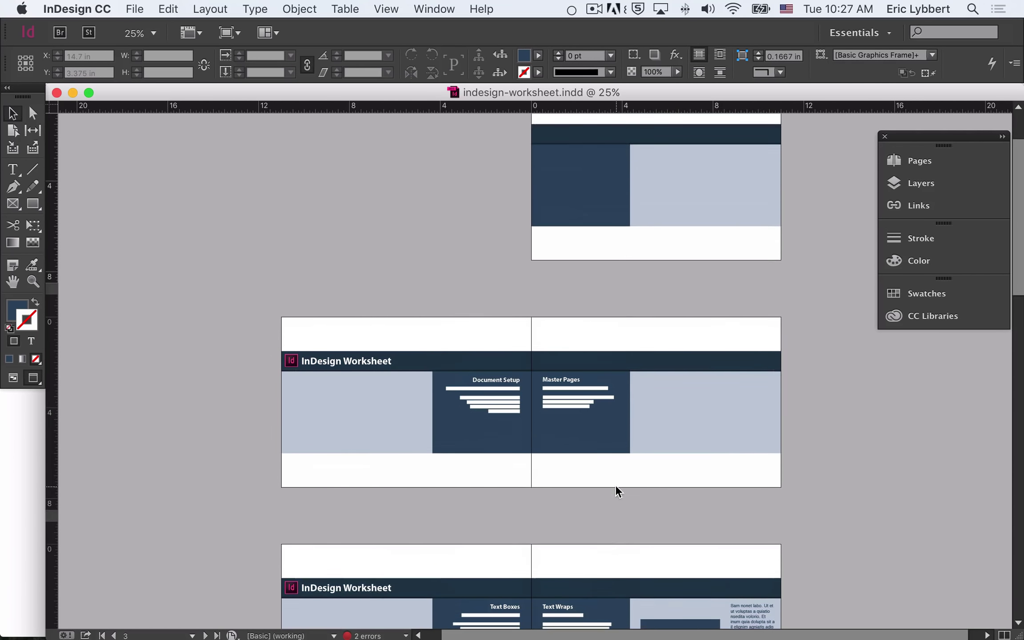
scroll(615, 485, up, 1)
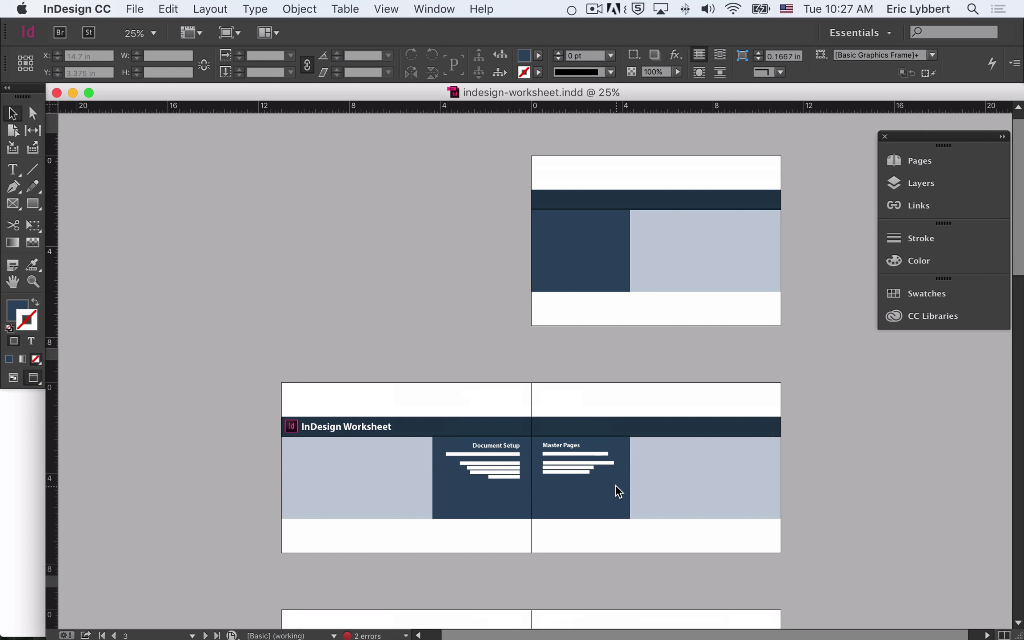
- Examine the Document Setup and Master Pages instructions on the worksheet's first spread at 75% zoom
key(super+1)
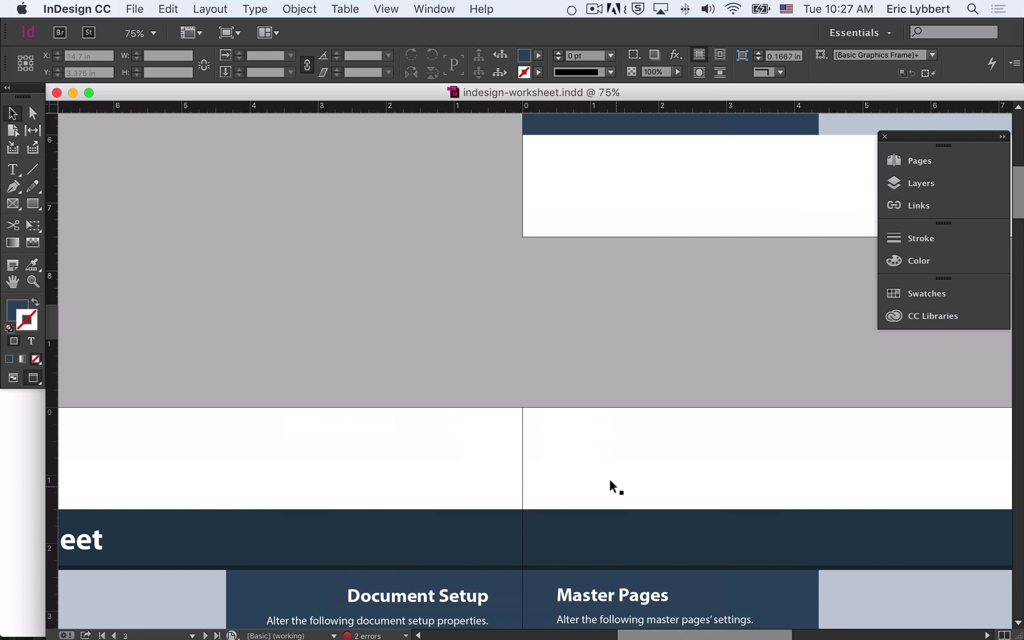
key(super+minus)
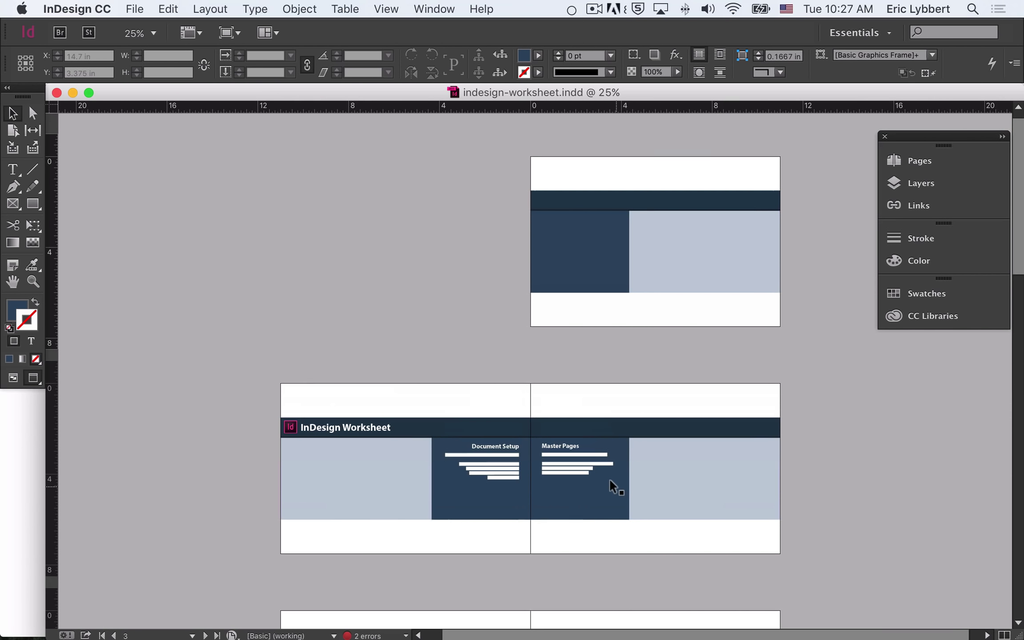
key(super+equal)
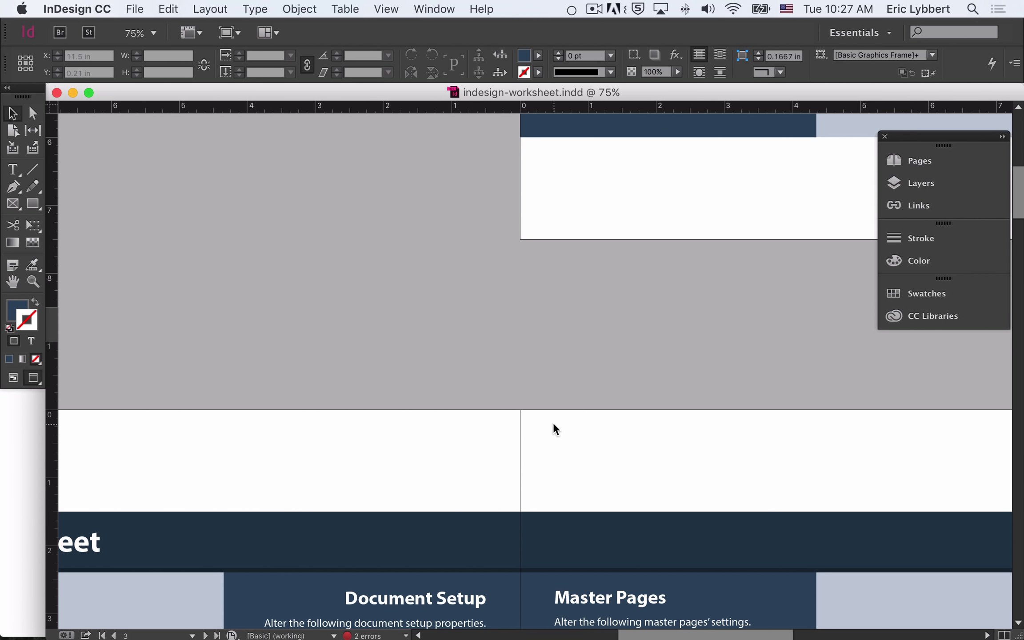
key(space)
drag(677, 369, 432, 508)
drag(396, 579, 557, 348)
drag(428, 498, 556, 318)
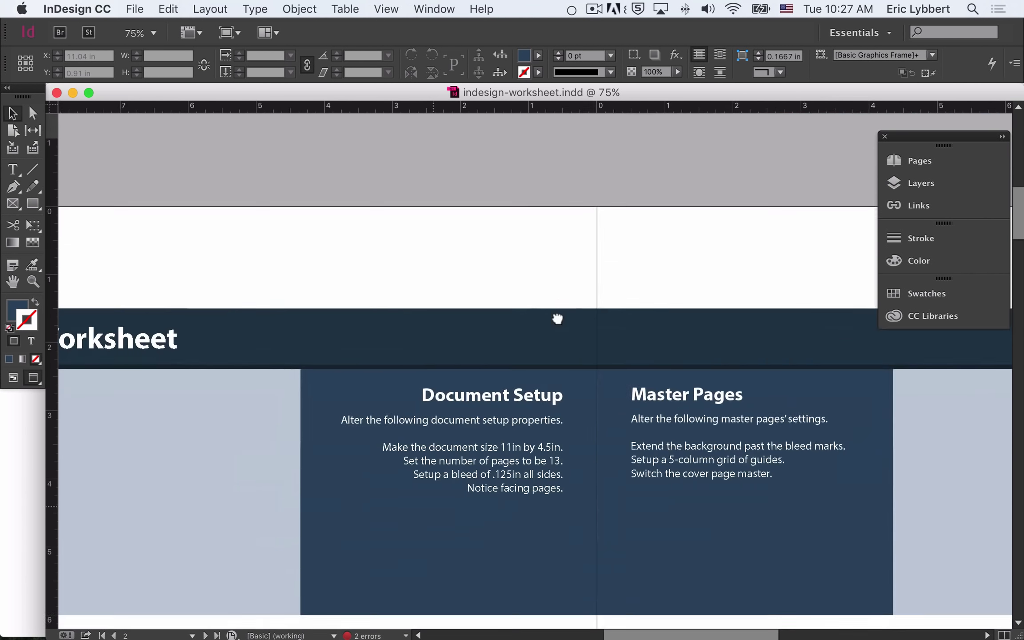
drag(471, 474, 637, 325)
drag(457, 364, 580, 374)
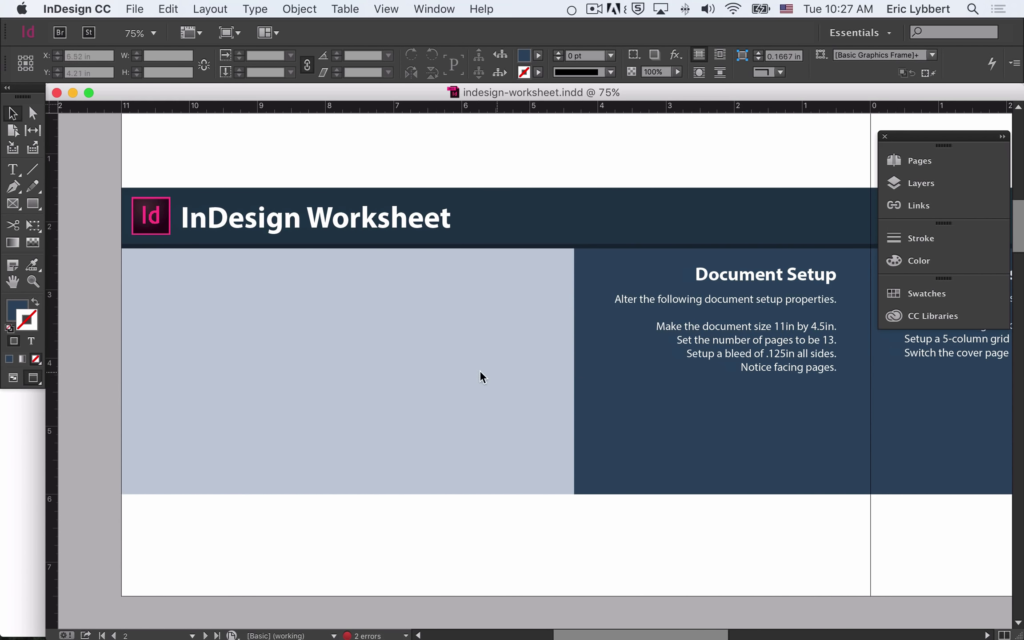
drag(837, 426, 806, 430)
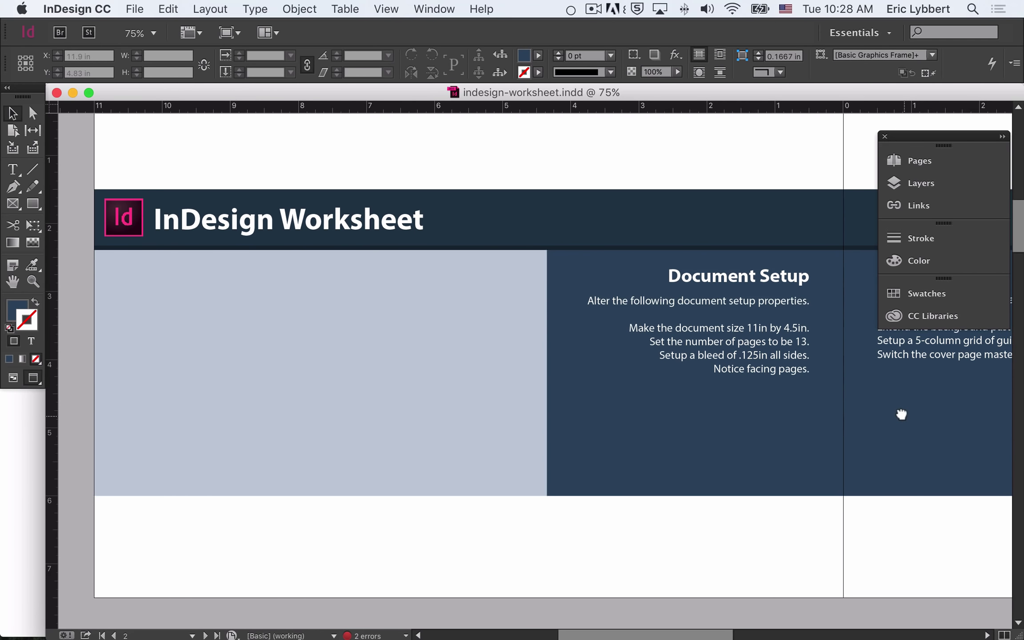
drag(336, 411, 325, 416)
drag(566, 405, 370, 412)
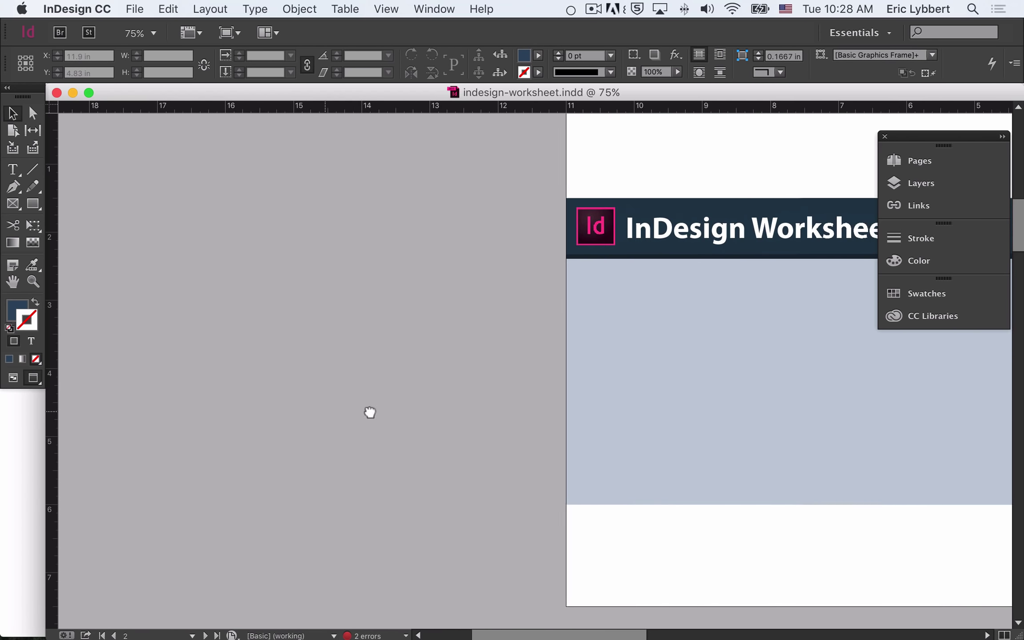
scroll(526, 423, right, 15)
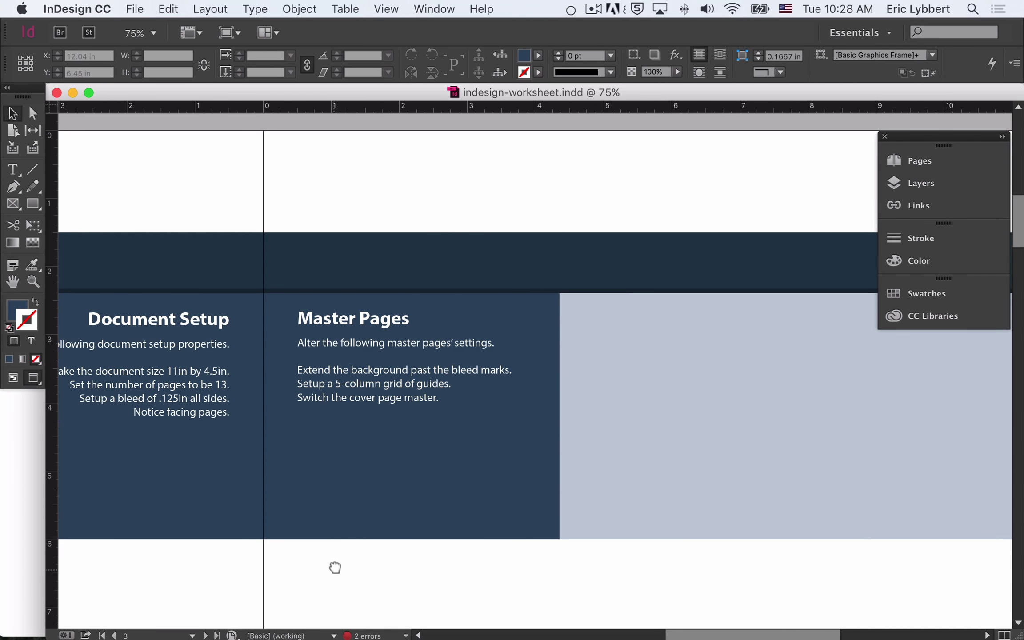
- Examine the Text Boxes and Text Wraps instructions, and return to the document's first pages at 25% zoom
scroll(336, 568, down, 15)
scroll(335, 568, left, 10)
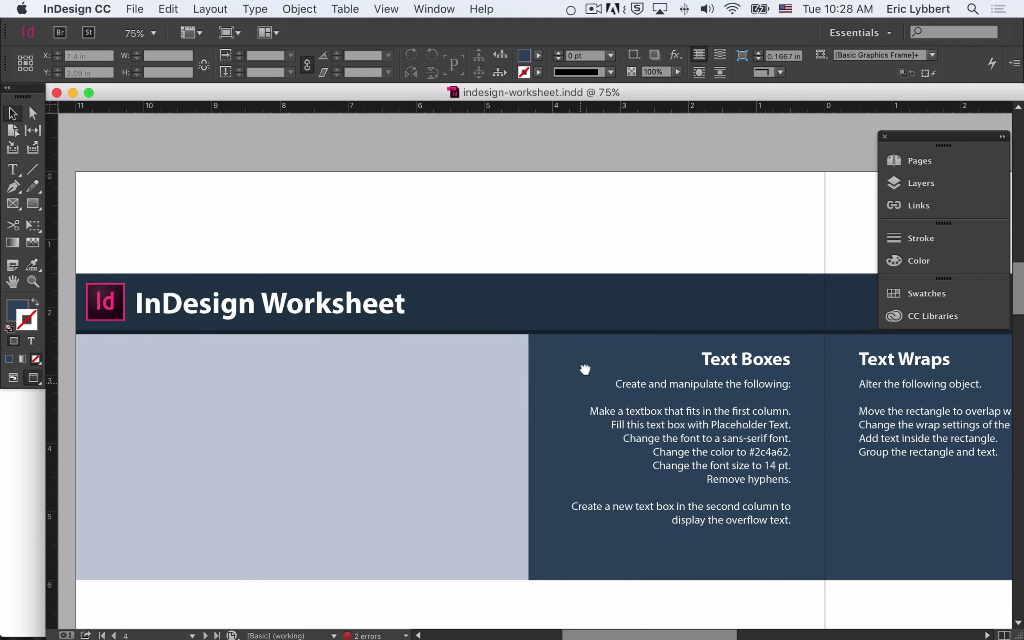
scroll(585, 370, down, 3)
scroll(585, 370, left, 1)
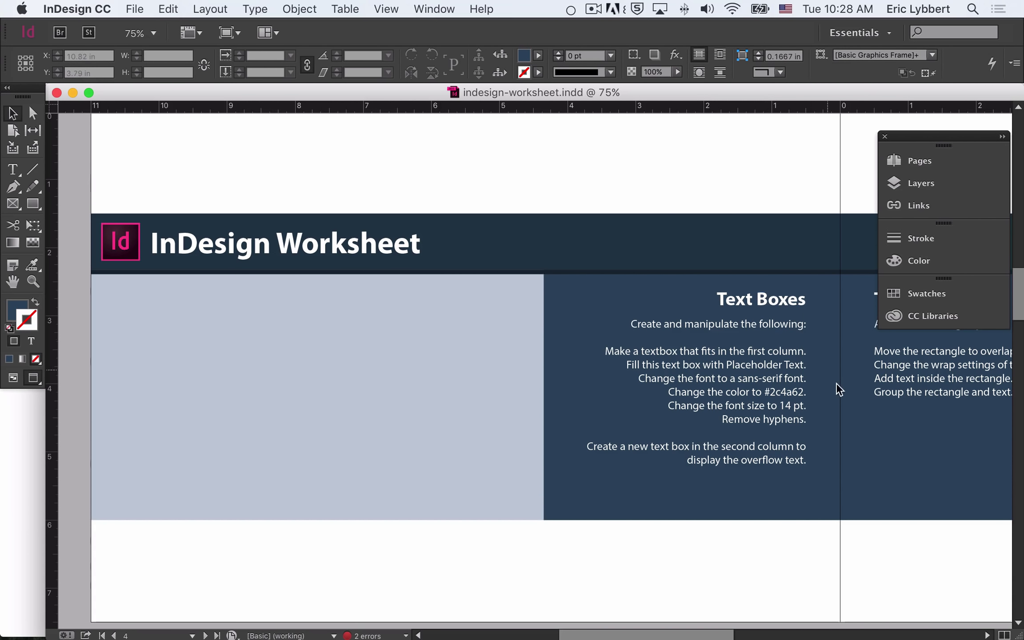
drag(892, 393, 457, 399)
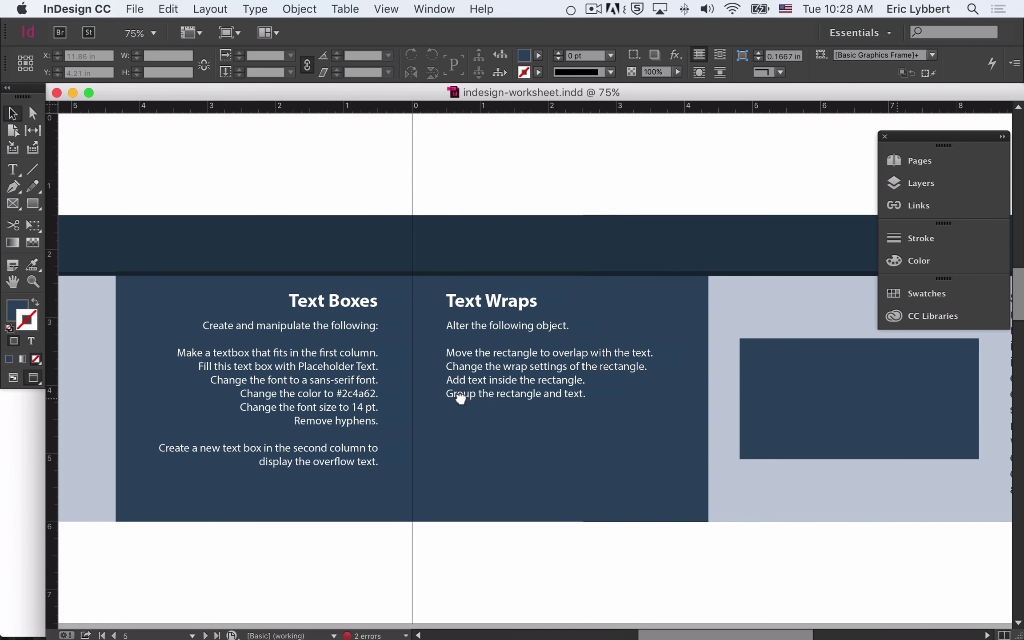
key(super+minus)
key(super+minus)
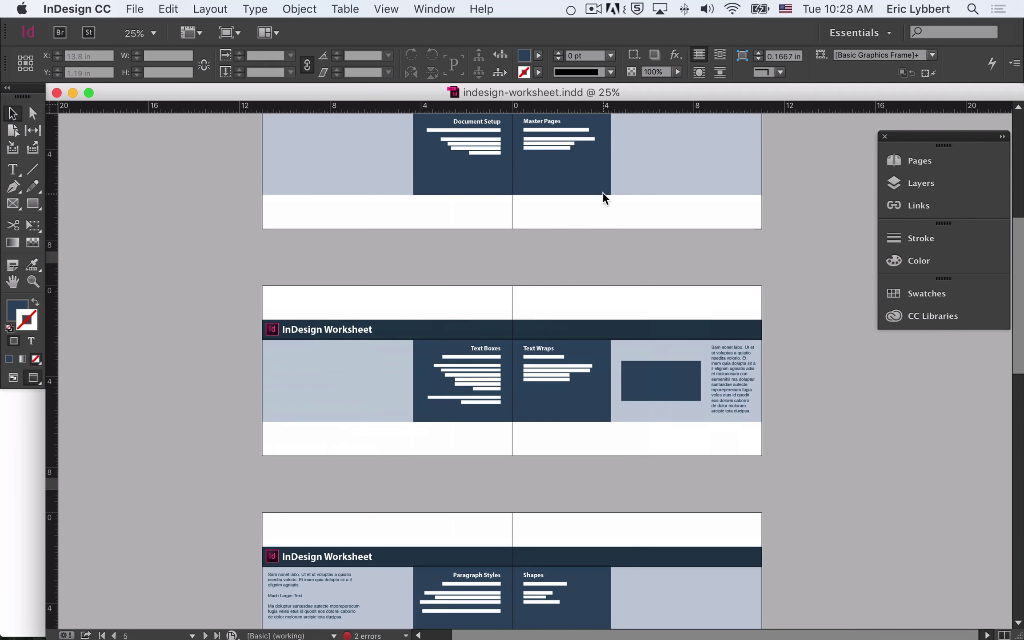
scroll(650, 269, up, 1)
scroll(649, 269, up, 8)
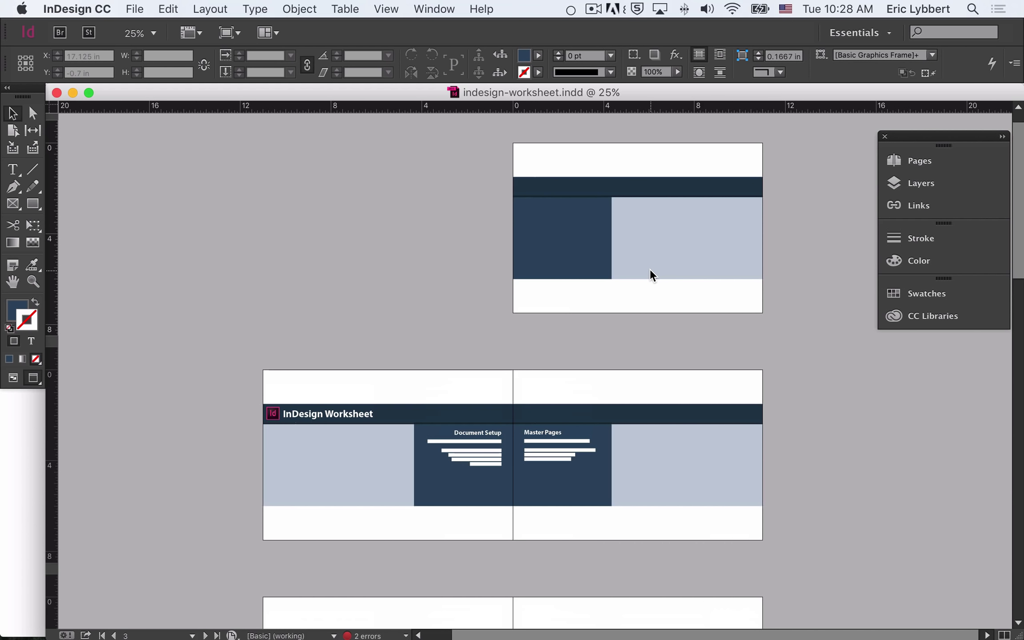
- Switch to the Essentials workspace and reset it to its default layout, with the CC Libraries panel collapsed
click(435, 13)
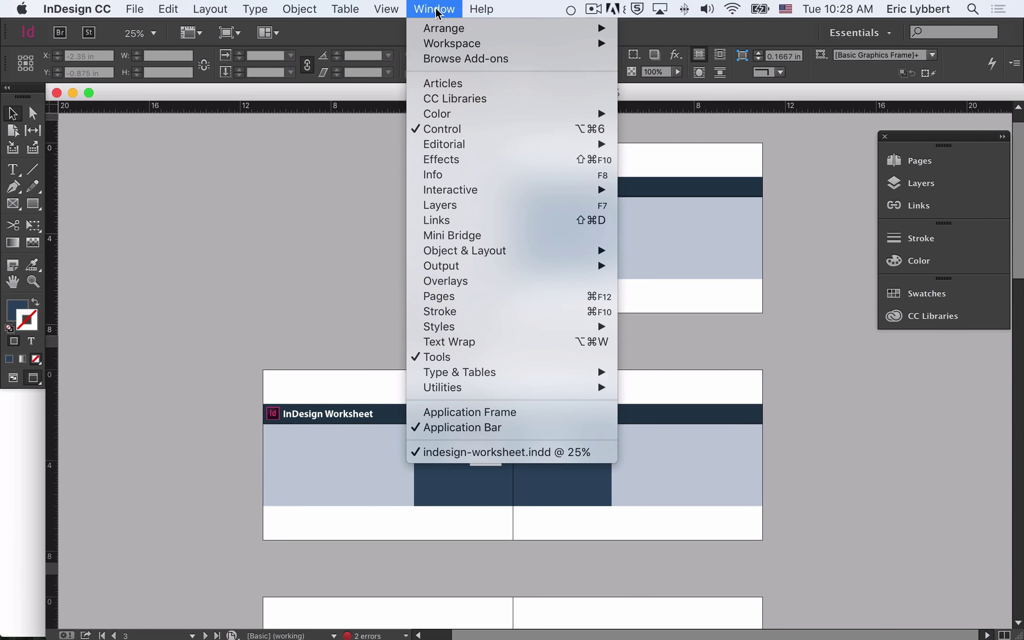
mouse_move(444, 44)
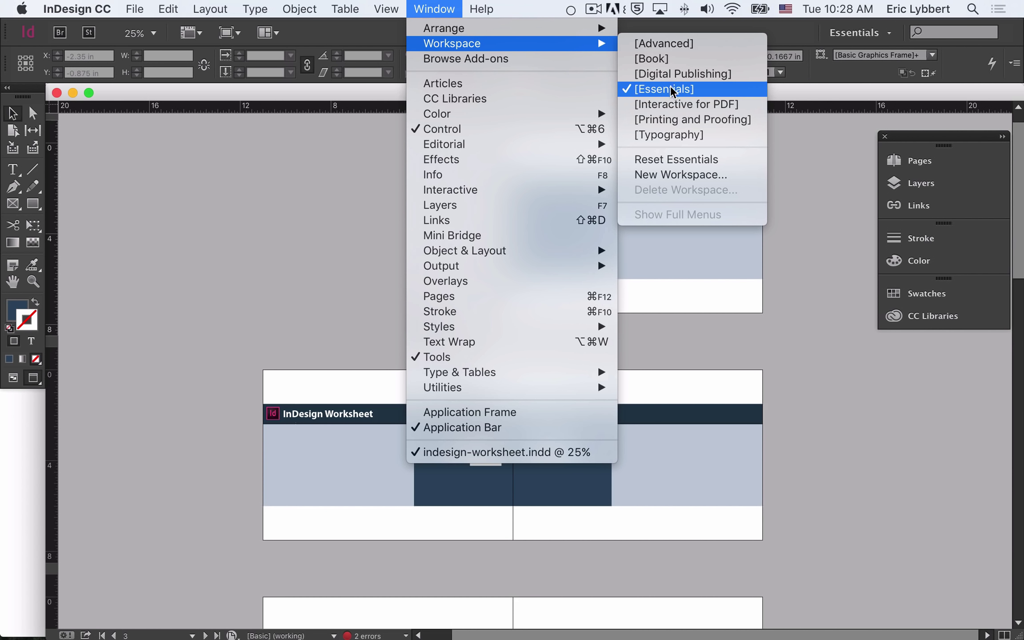
click(694, 91)
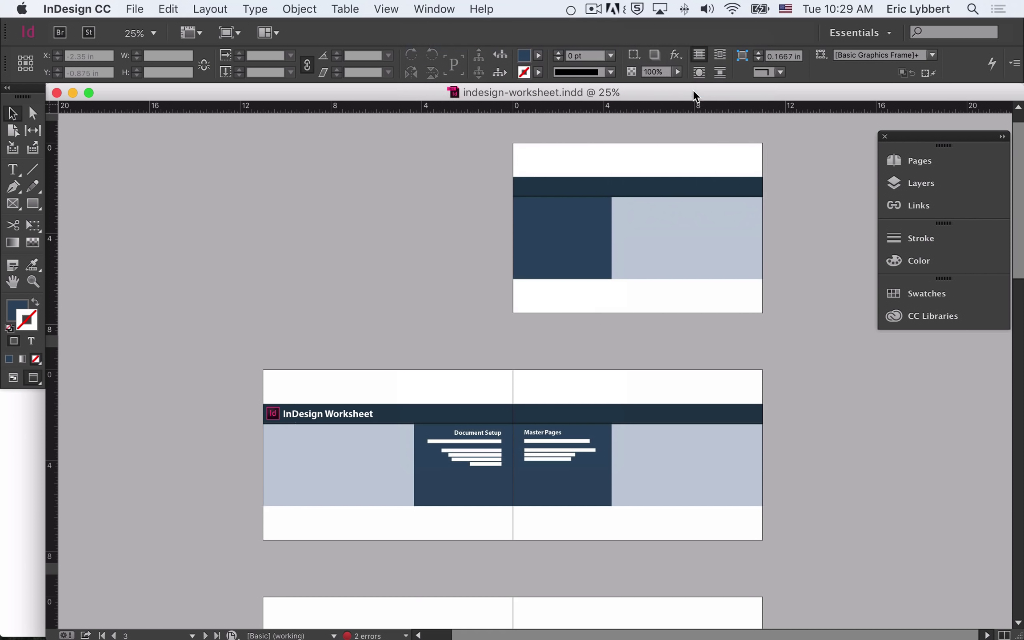
click(429, 10)
mouse_move(484, 45)
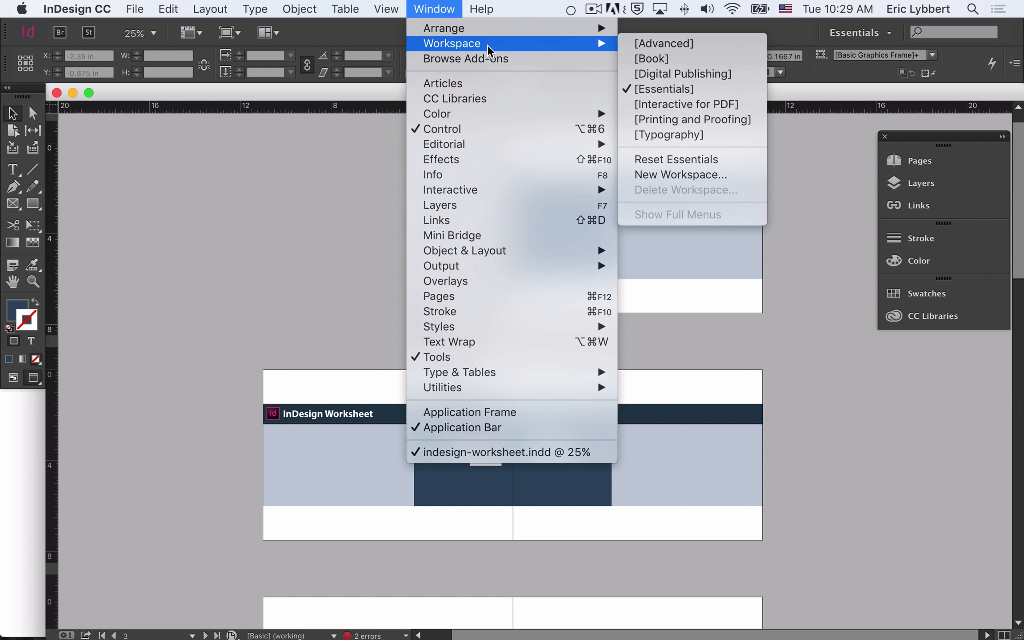
click(731, 163)
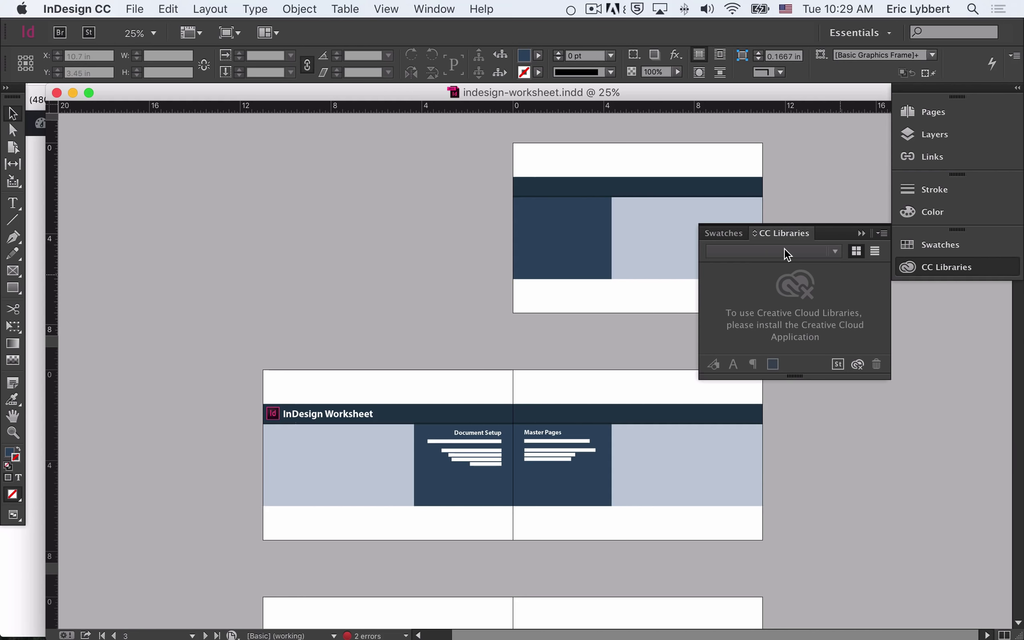
click(862, 234)
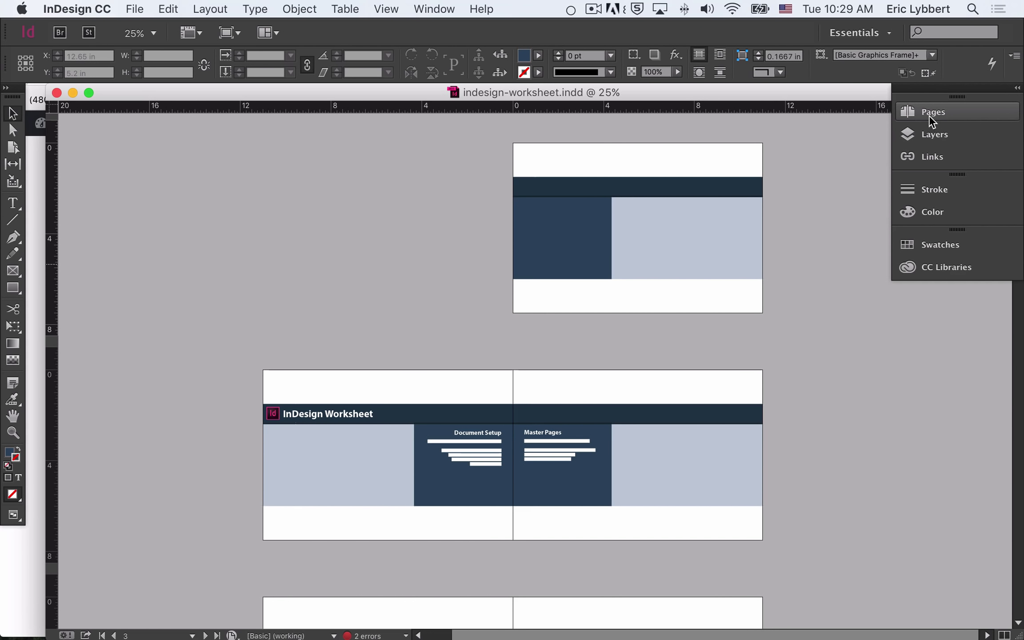
- Undock the panel group and look through its Pages, Layers, Links, Stroke and Color panels, leaving them collapsed
drag(937, 89, 954, 94)
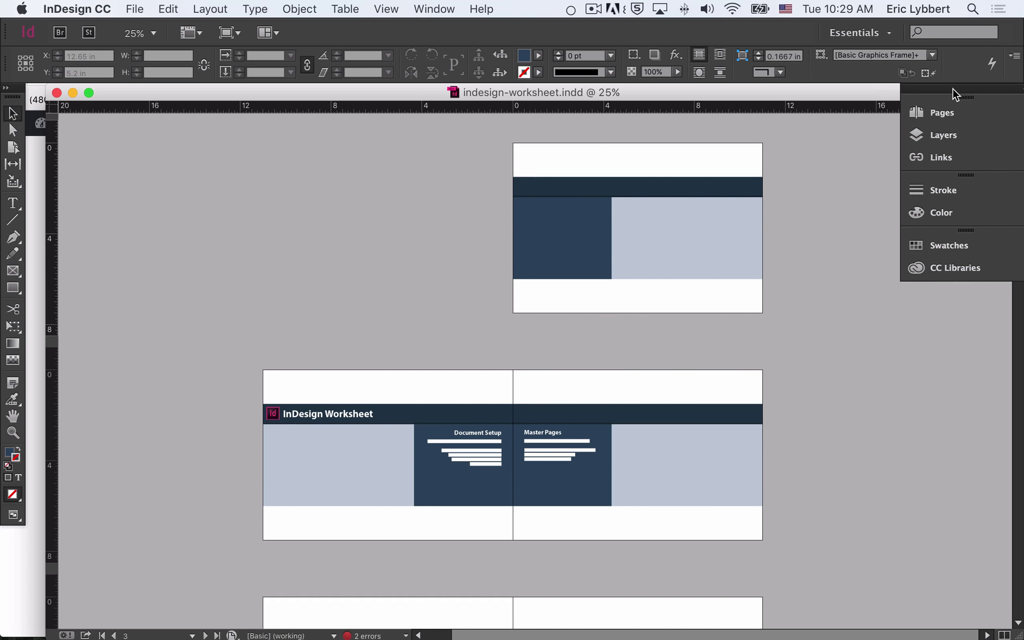
click(937, 105)
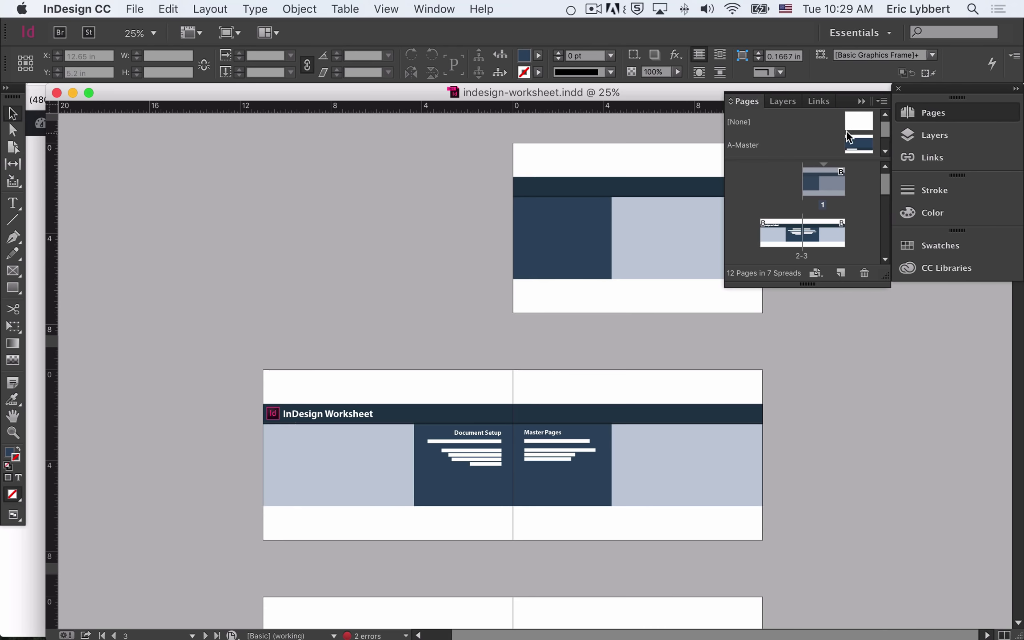
click(933, 136)
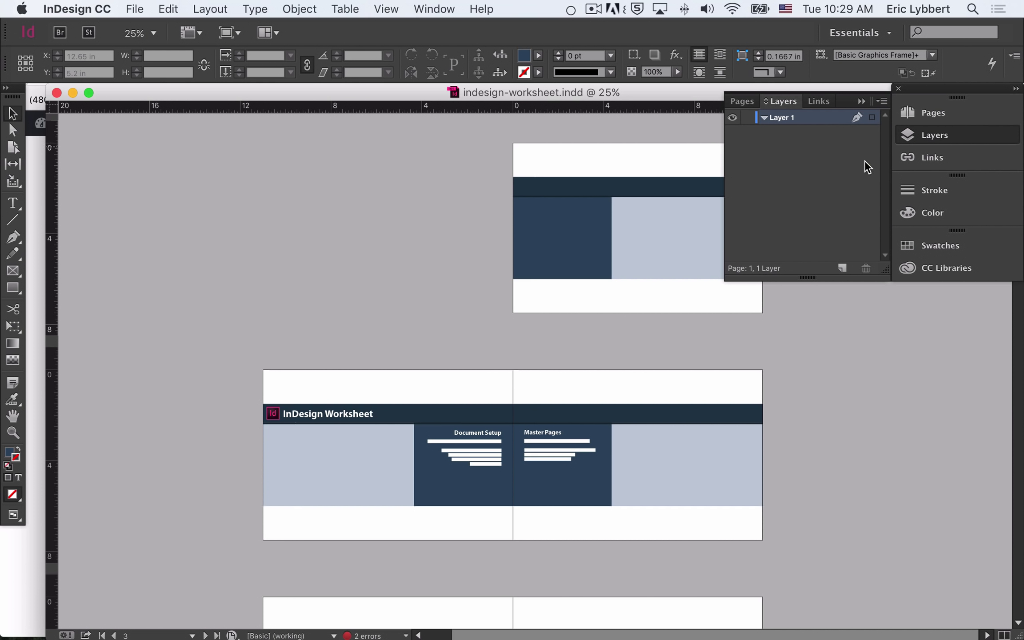
click(949, 159)
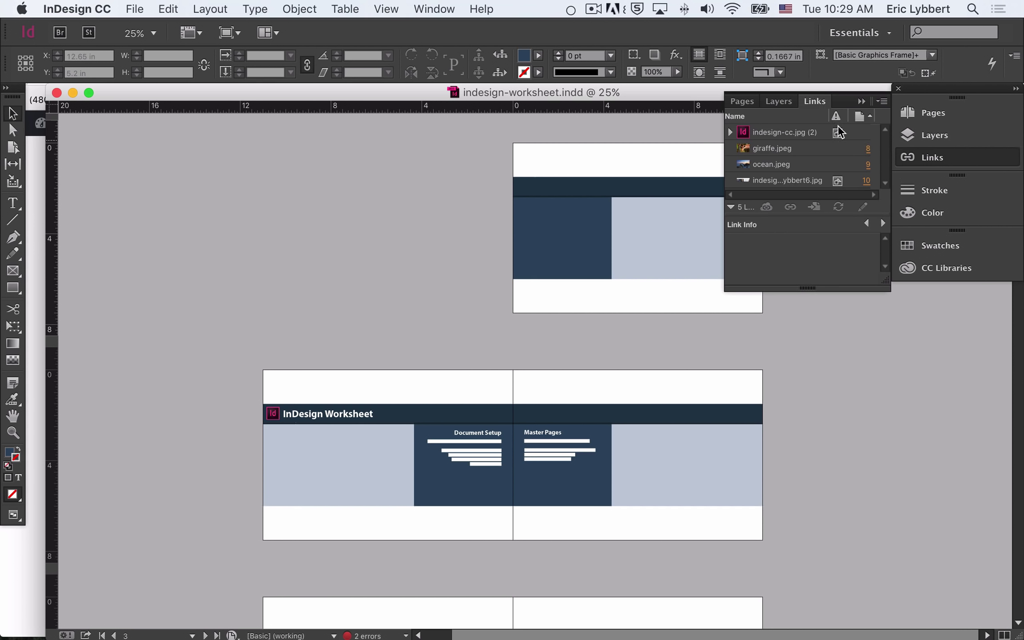
click(946, 193)
click(945, 218)
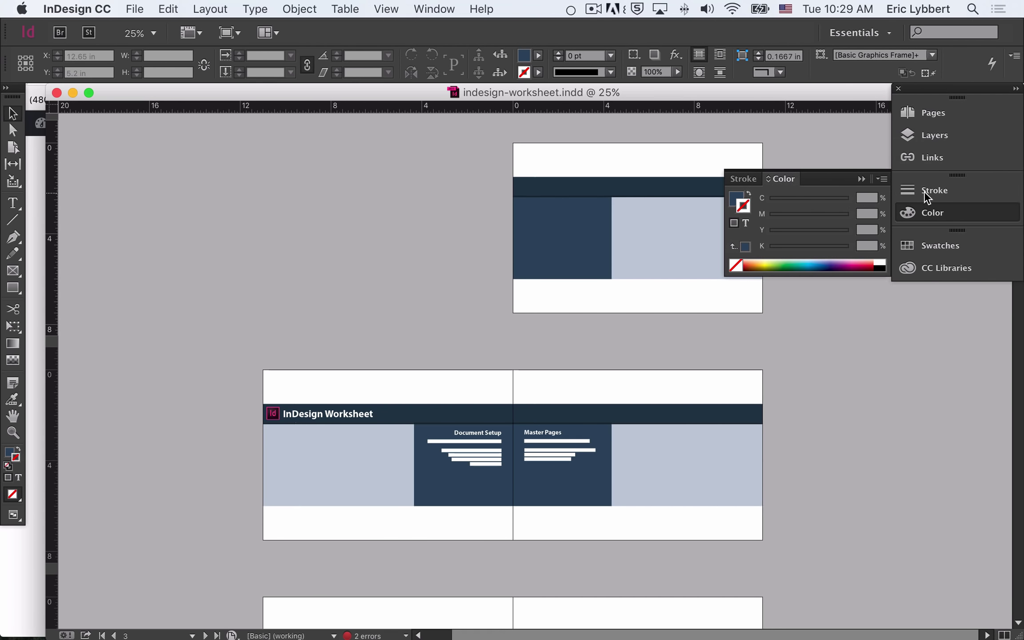
click(930, 113)
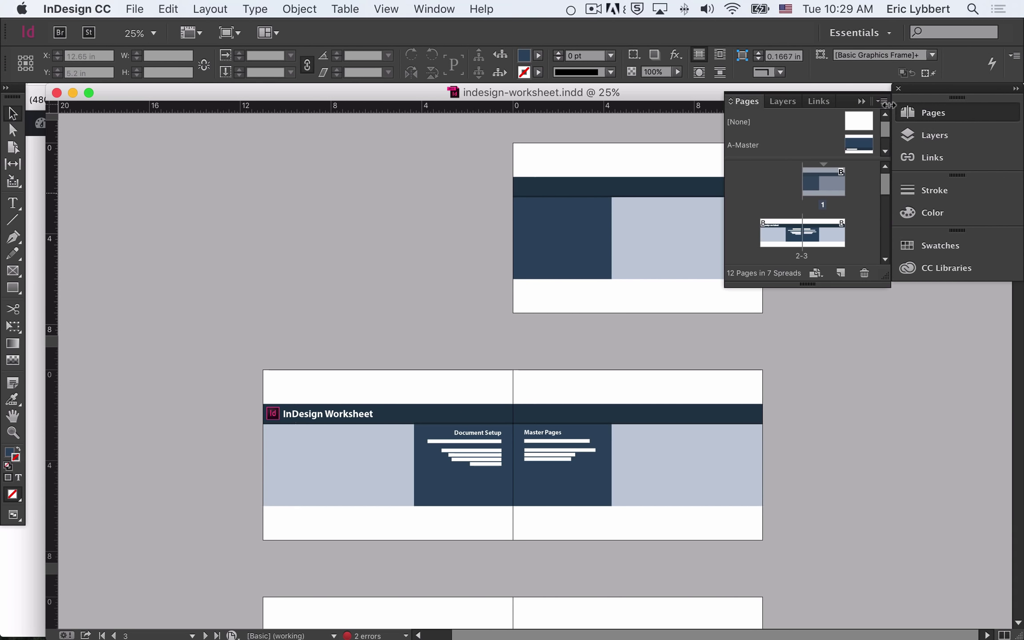
click(860, 103)
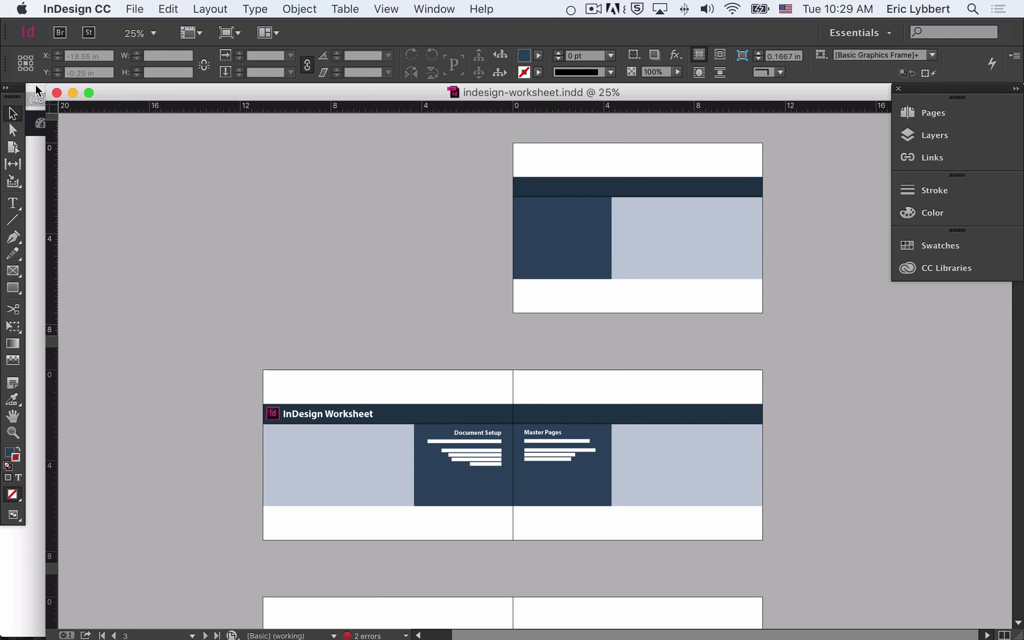
- Expand the Tools panel to its two-column layout
click(7, 88)
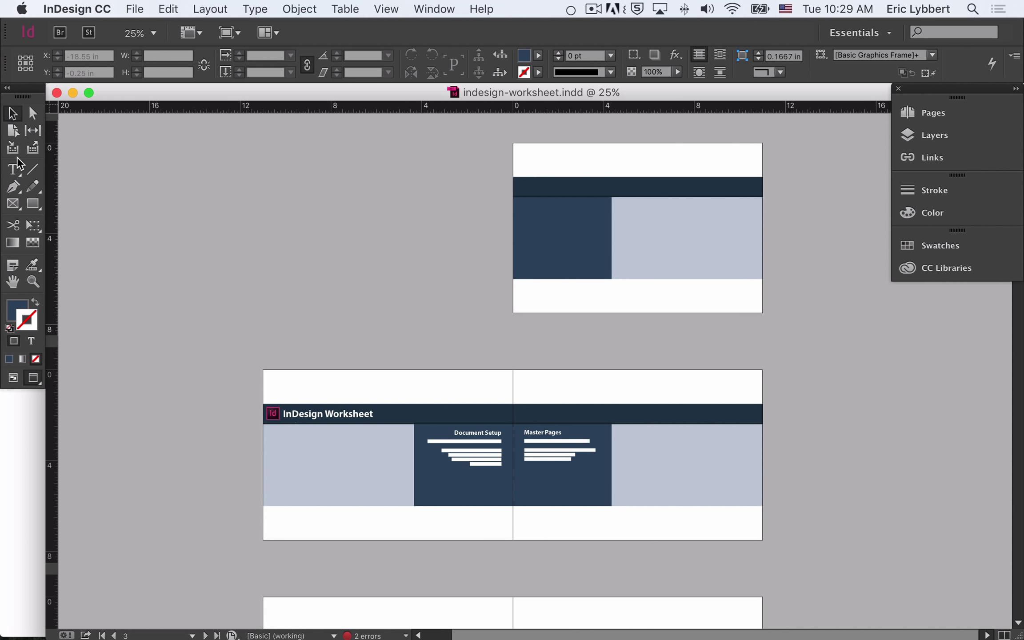
click(8, 88)
click(8, 91)
click(431, 10)
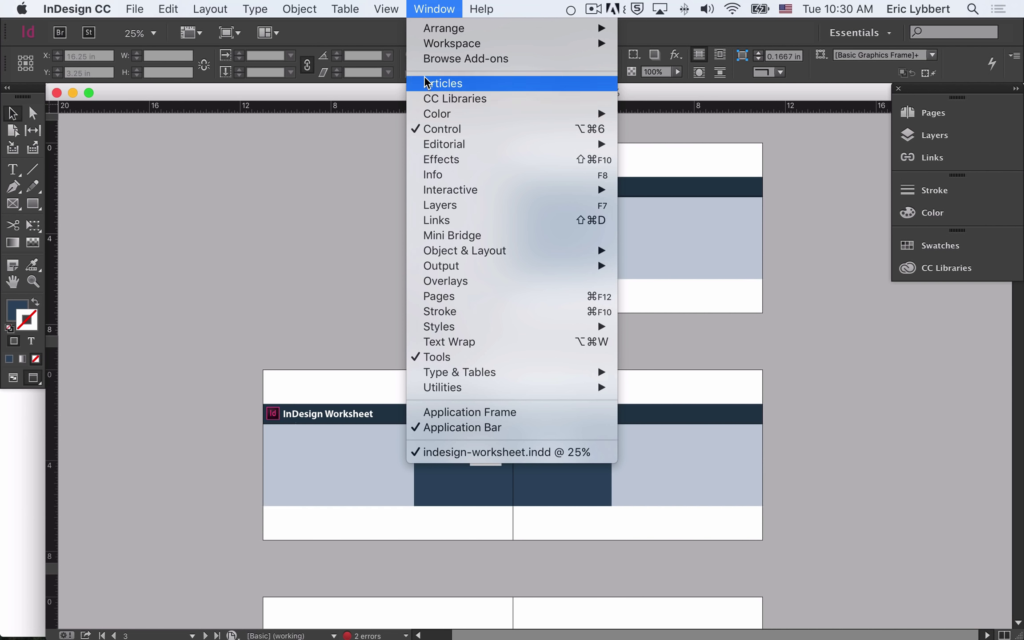
mouse_move(481, 9)
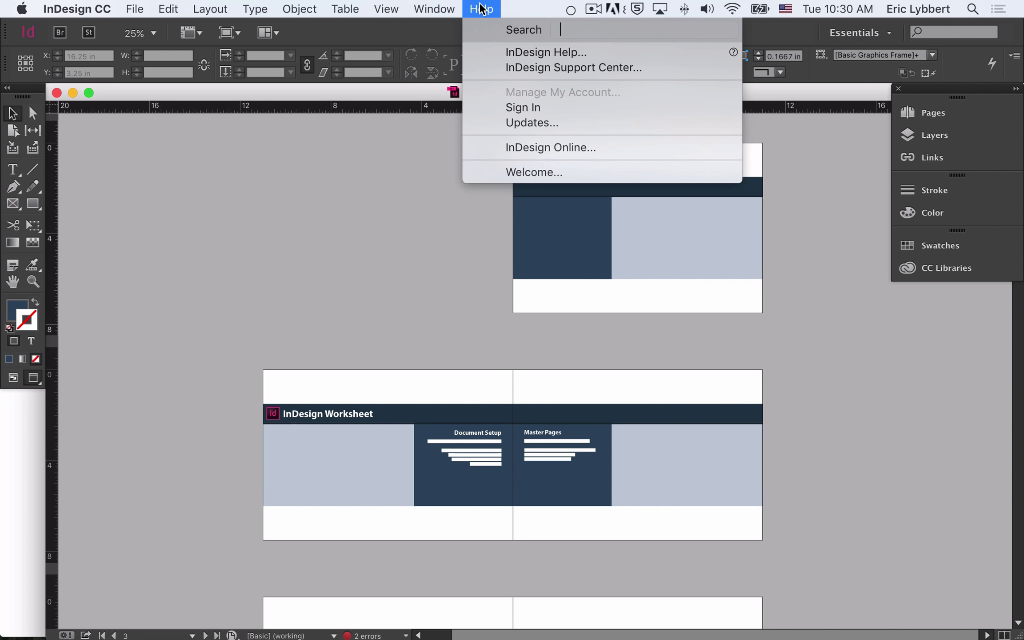
- Search the help for "paragraph styles" and look up where the Paragraph Styles command is located, leaving its panel unopened
text(paragr)
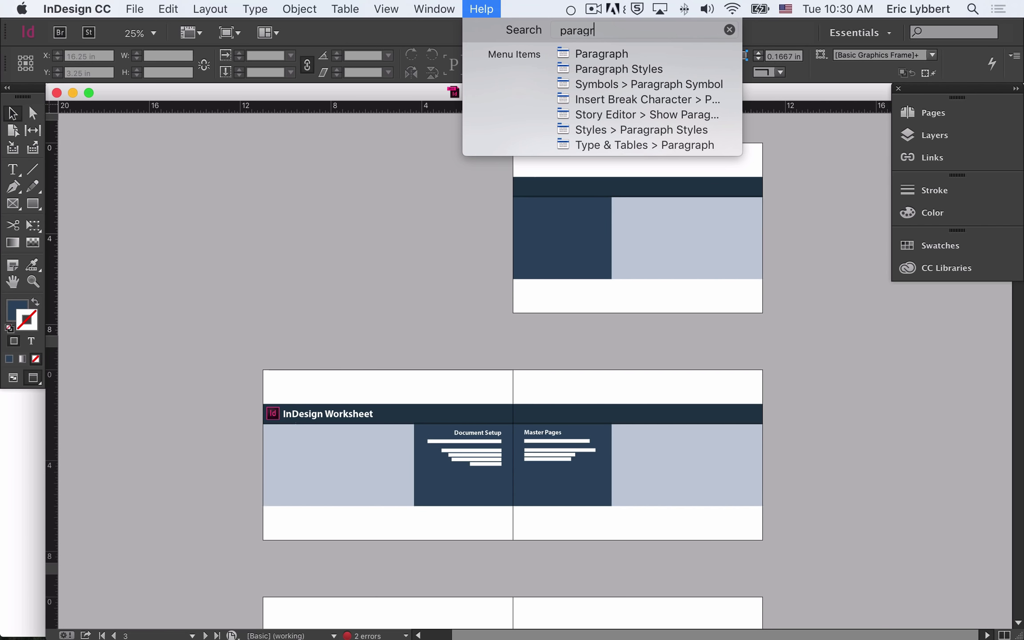
text(aph styles)
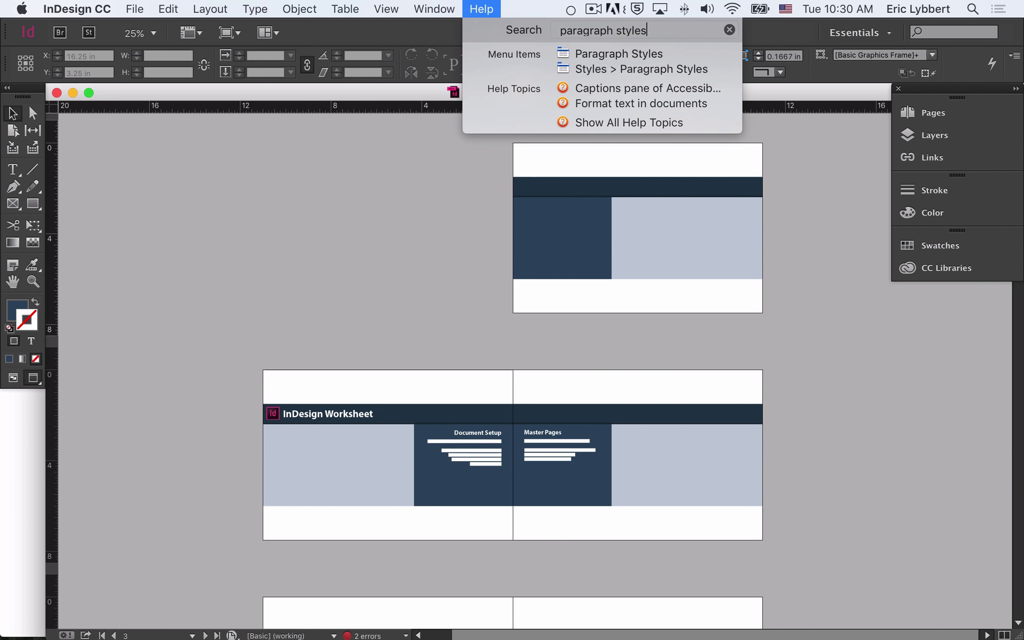
mouse_move(614, 57)
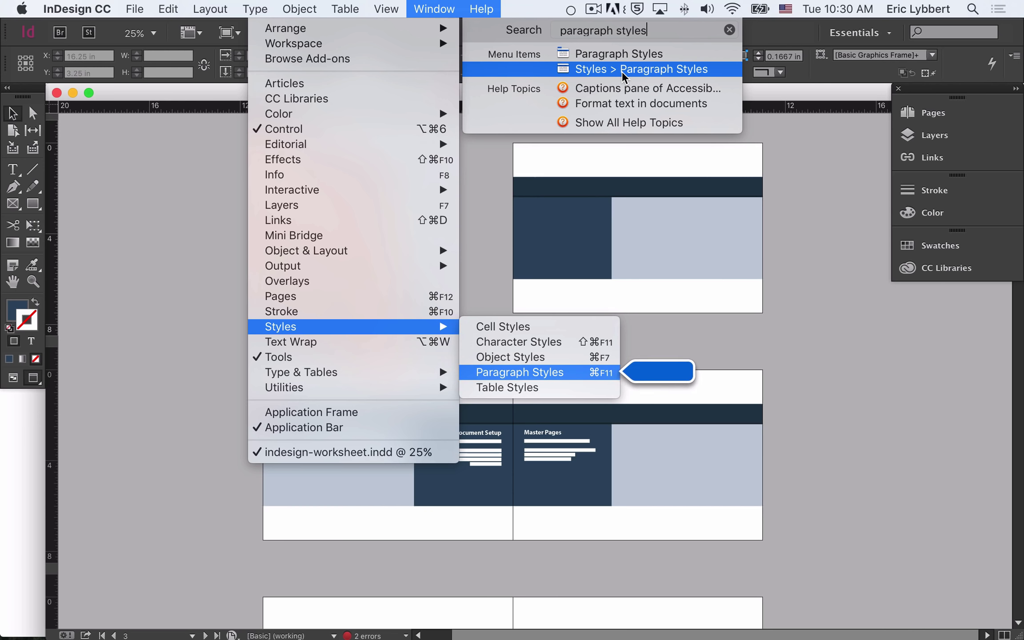
mouse_move(347, 5)
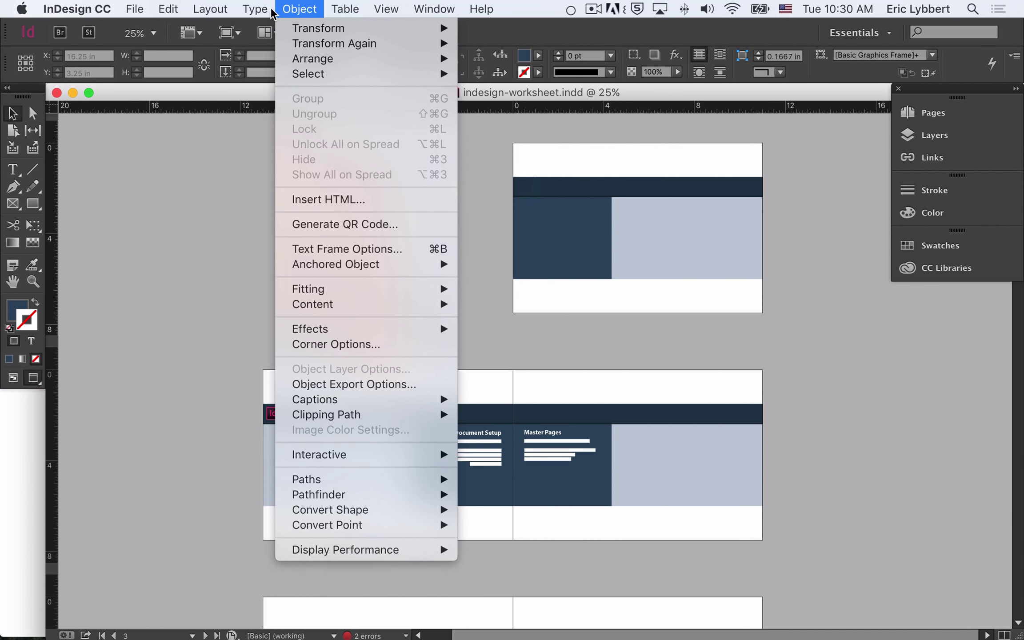
mouse_move(255, 9)
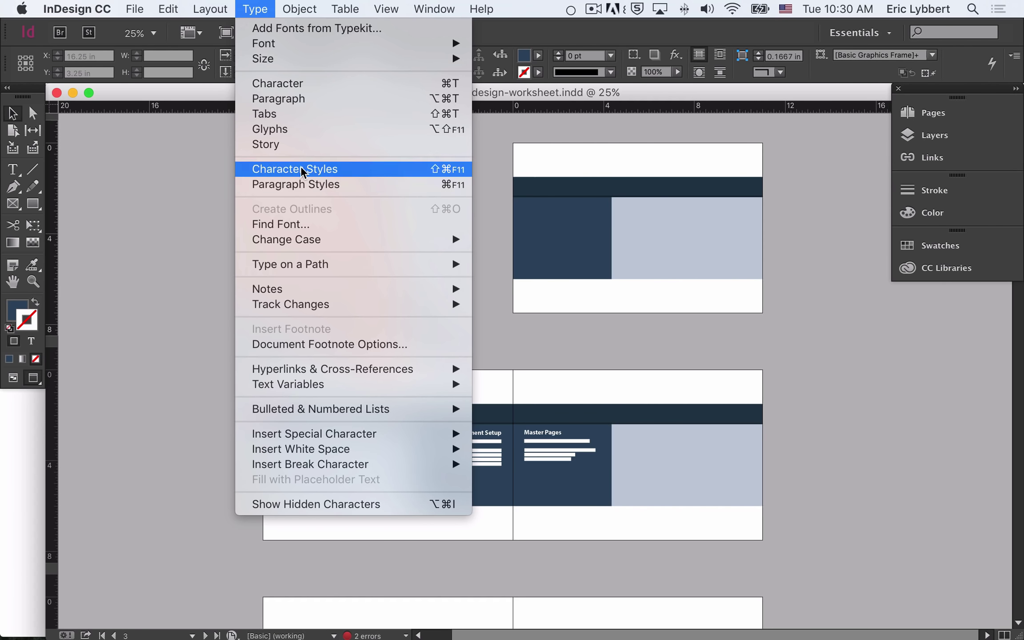
mouse_move(308, 9)
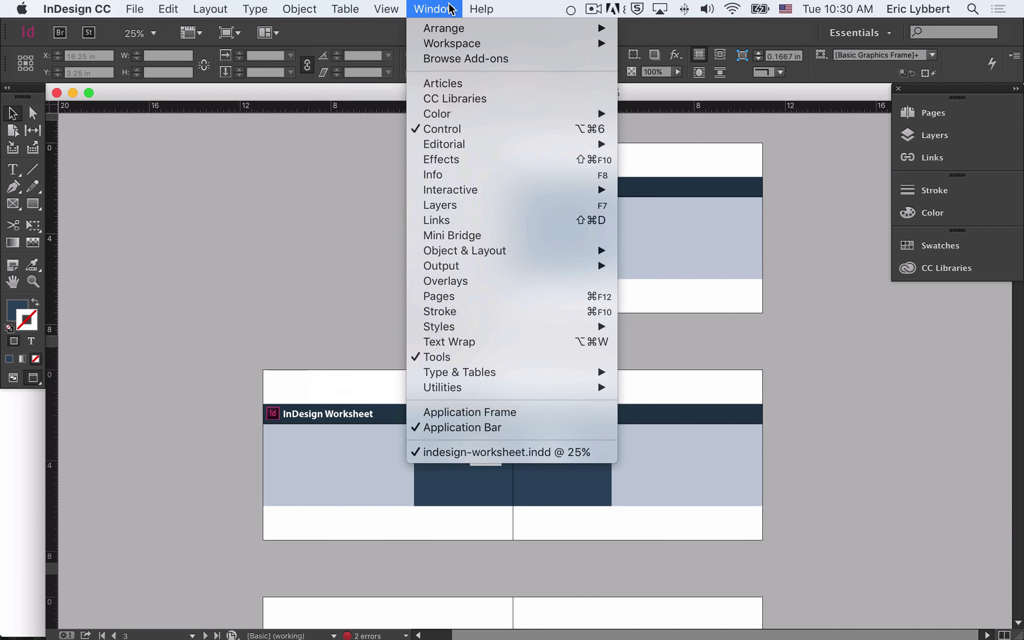
click(451, 9)
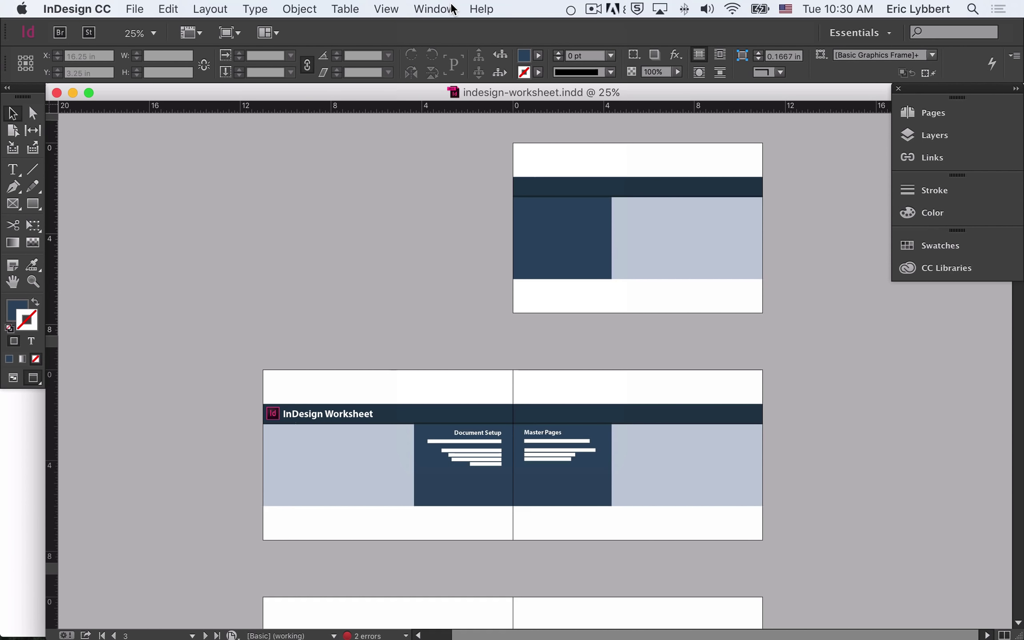